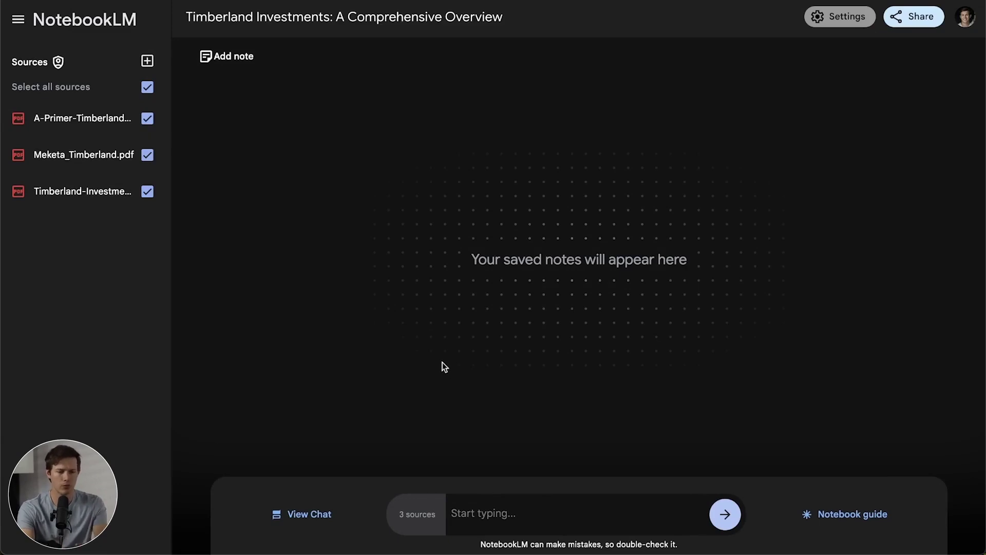
Ask the notebook chat "What are some risks of investing in timber land?".
{"action": "left_click", "coordinate": [481, 511]}
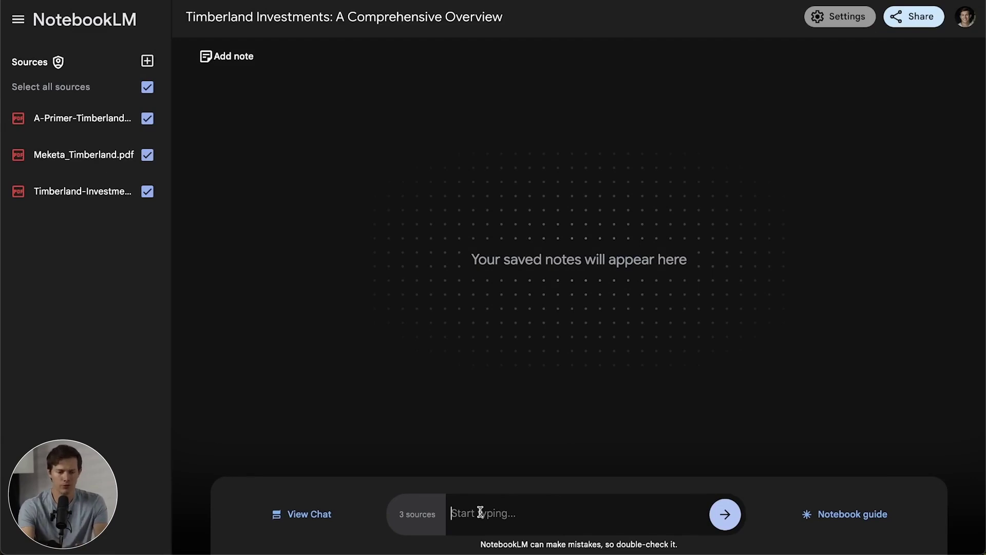
{"action": "type", "text": "What re t"}
{"action": "key", "text": "BackSpace"}
{"action": "key", "text": "BackSpace"}
{"action": "key", "text": "BackSpace"}
{"action": "key", "text": "BackSpace"}
{"action": "key", "text": "BackSpace"}
{"action": "type", "text": "are "}
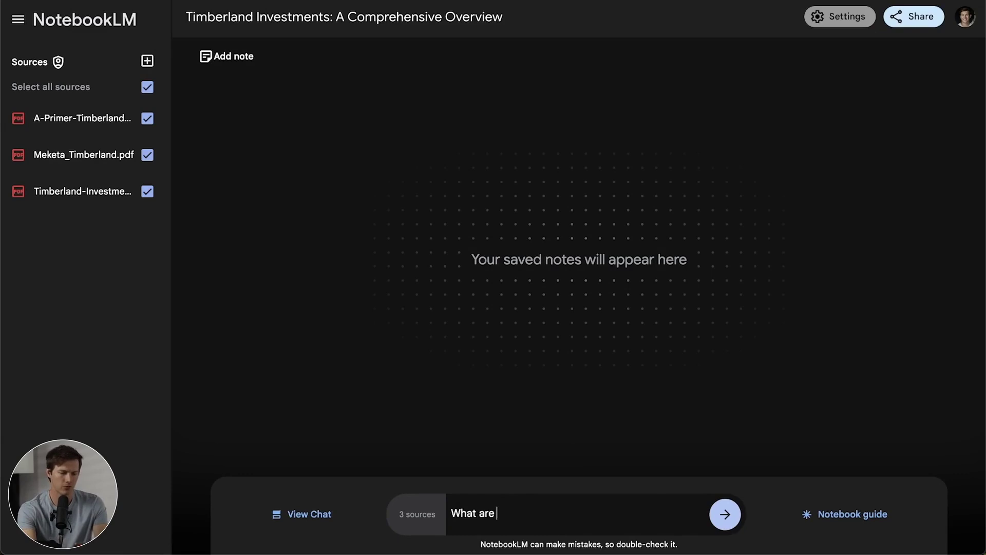
{"action": "type", "text": "some risks of investing in timber land?"}
{"action": "key", "text": "Return"}
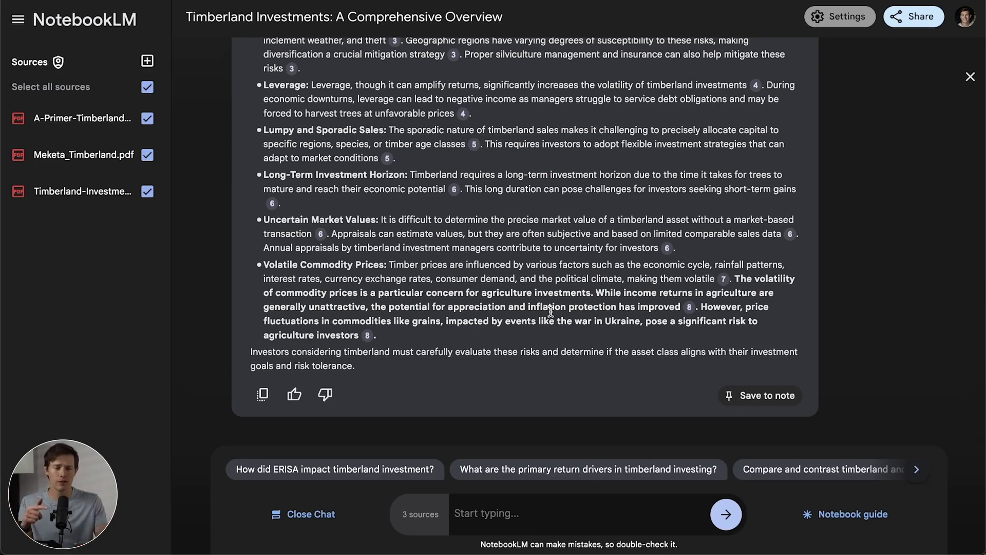
Check the cited passage in Meketa_Timberland.pdf behind the answer's political and regulatory risk point.
{"action": "scroll", "coordinate": [551, 311], "scroll_direction": "up", "scroll_amount": 3}
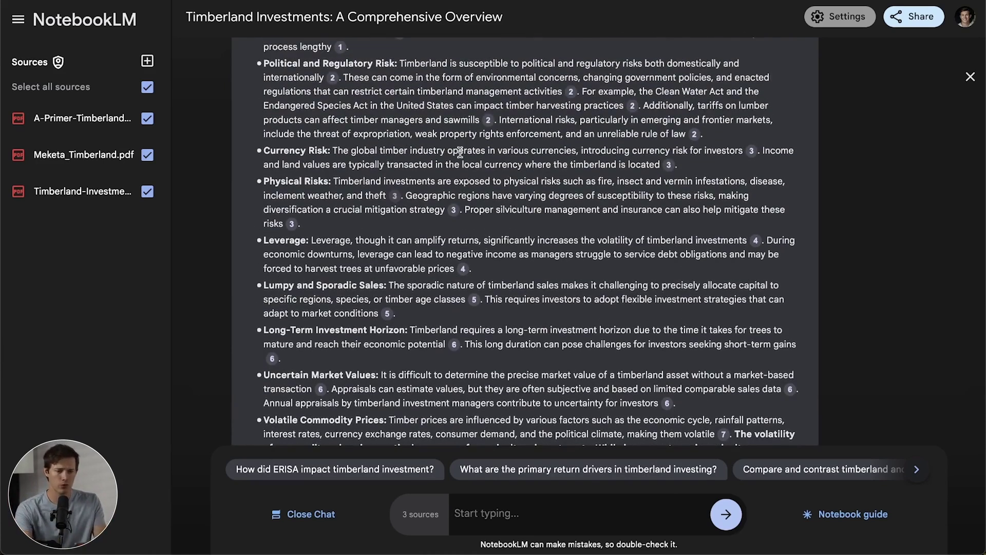
{"action": "left_click", "coordinate": [489, 121]}
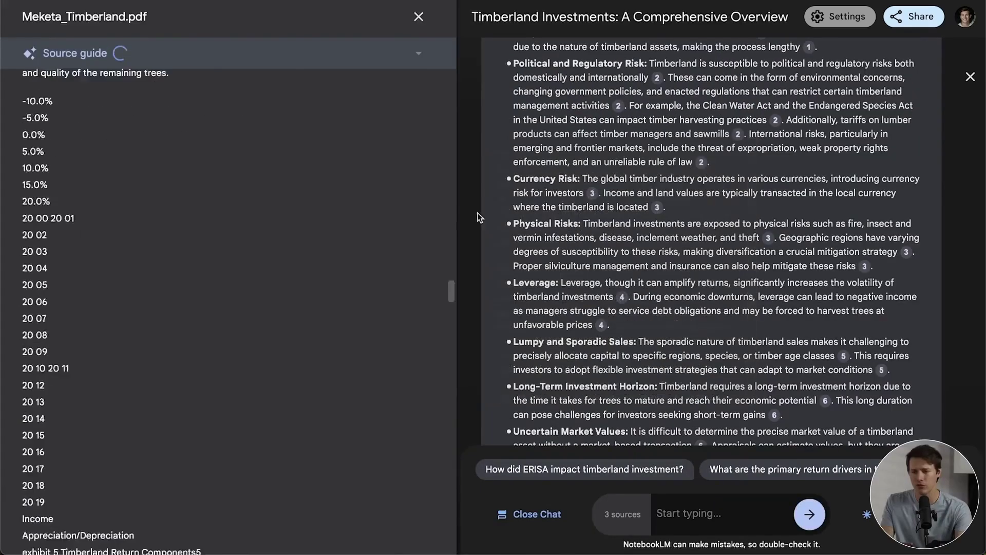
{"action": "scroll", "coordinate": [244, 376], "scroll_direction": "down", "scroll_amount": 1}
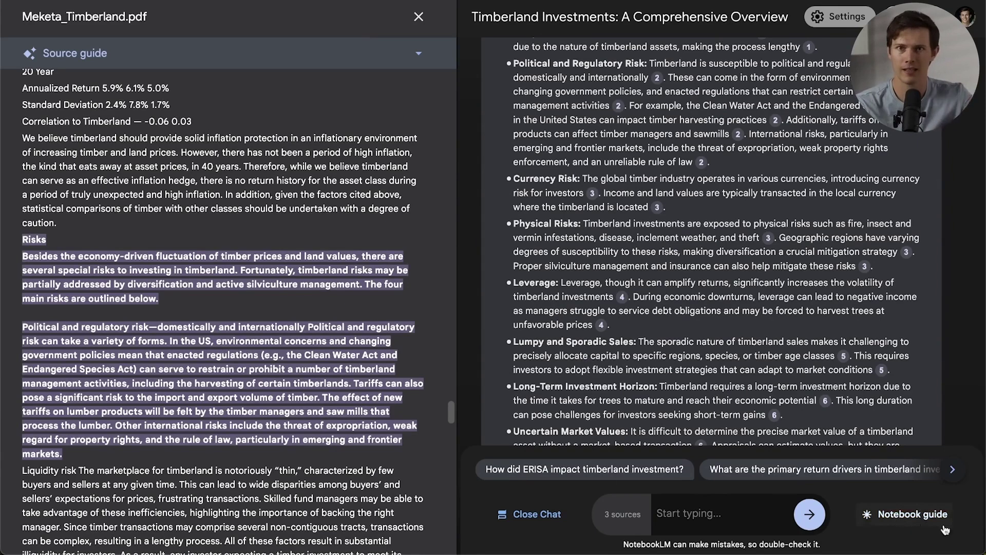
Generate a Deep Dive conversation audio overview from the notebook guide.
{"action": "left_click_drag", "start_coordinate": [865, 553], "coordinate": [865, 528]}
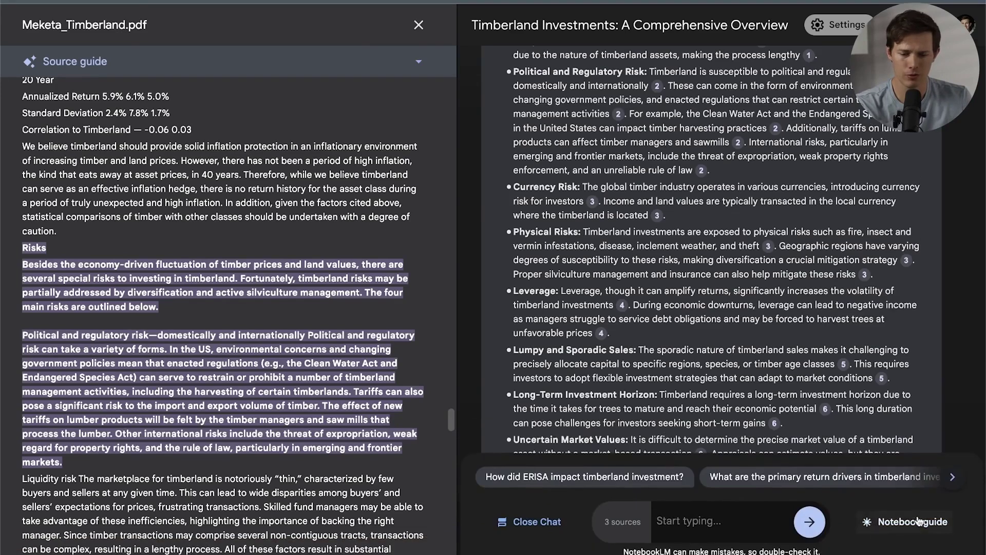
{"action": "left_click", "coordinate": [920, 520]}
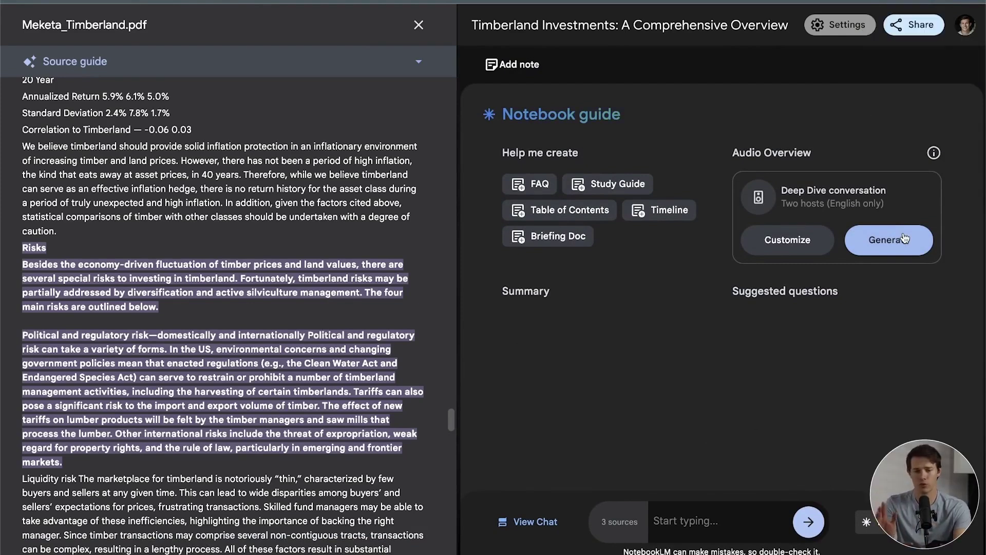
{"action": "left_click", "coordinate": [905, 238]}
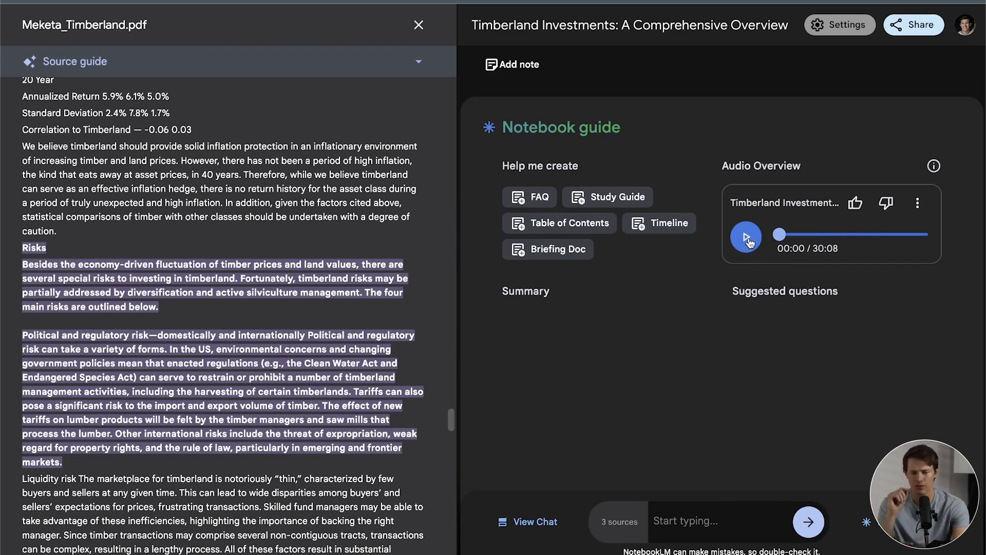
Play the opening of the timberland audio overview with the volume raised, and pause it after about 11 seconds.
{"action": "left_click", "coordinate": [749, 240]}
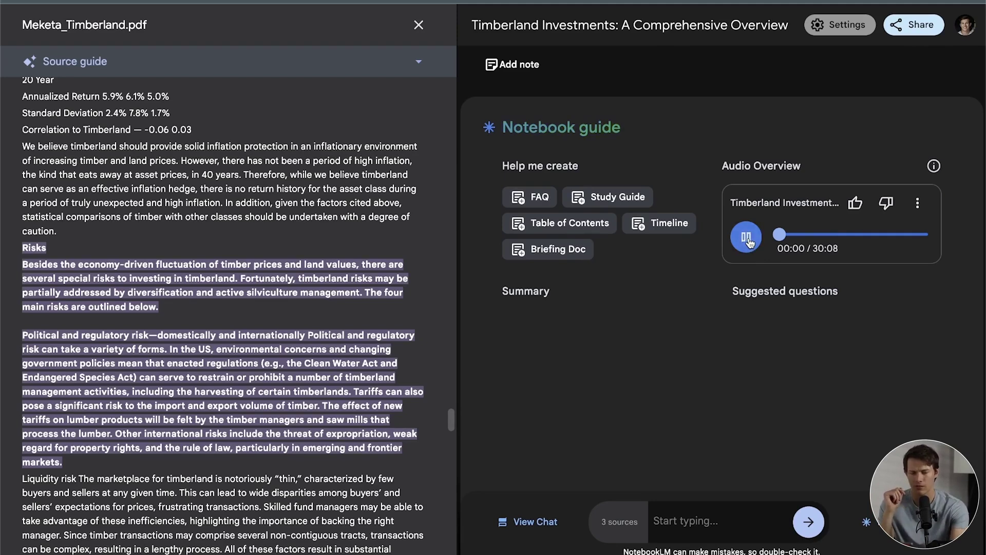
{"action": "key", "text": "XF86AudioRaiseVolume"}
{"action": "key", "text": "XF86AudioRaiseVolume"}
{"action": "key", "text": "XF86AudioRaiseVolume"}
{"action": "key", "text": "XF86AudioRaiseVolume"}
{"action": "key", "text": "XF86AudioRaiseVolume"}
{"action": "key", "text": "XF86AudioRaiseVolume"}
{"action": "key", "text": "XF86AudioRaiseVolume"}
{"action": "key", "text": "XF86AudioRaiseVolume"}
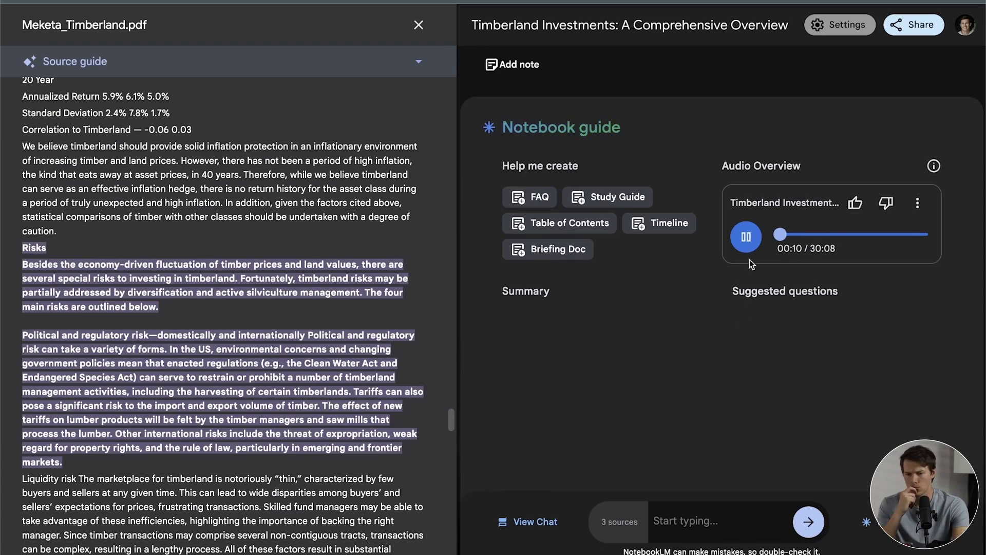
{"action": "left_click", "coordinate": [746, 237]}
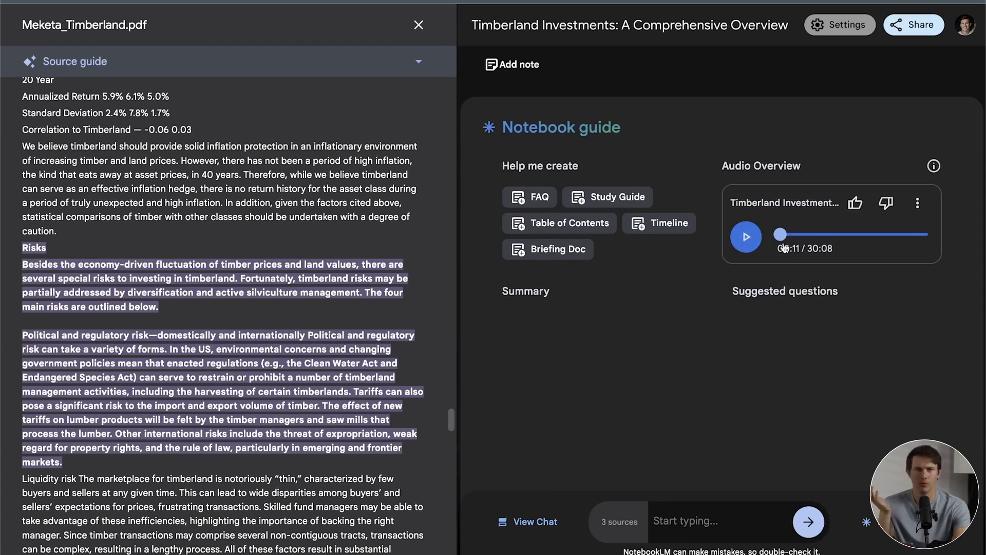
Skip the audio overview to about 08:29, play a short passage and pause it.
{"action": "left_click", "coordinate": [822, 237]}
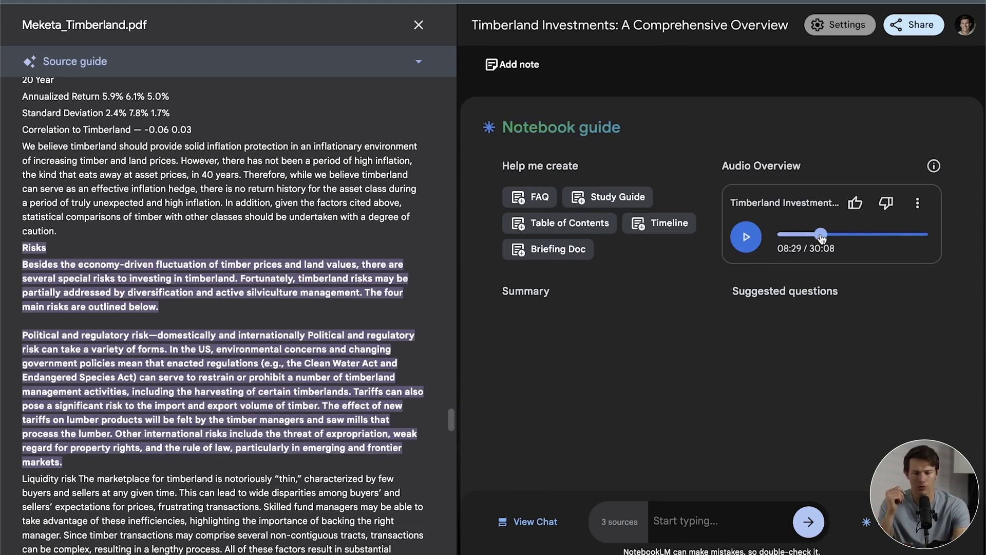
{"action": "left_click", "coordinate": [747, 239]}
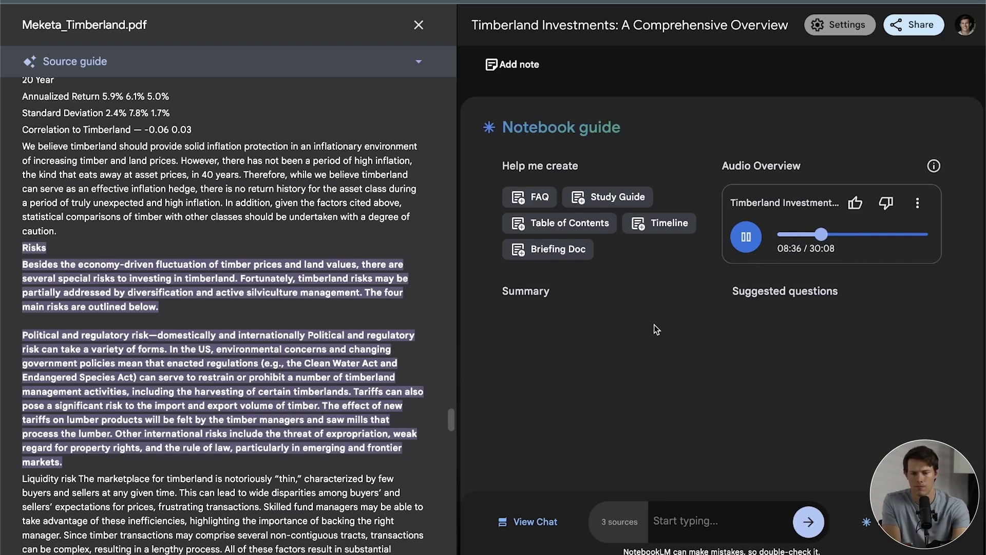
{"action": "left_click", "coordinate": [746, 240]}
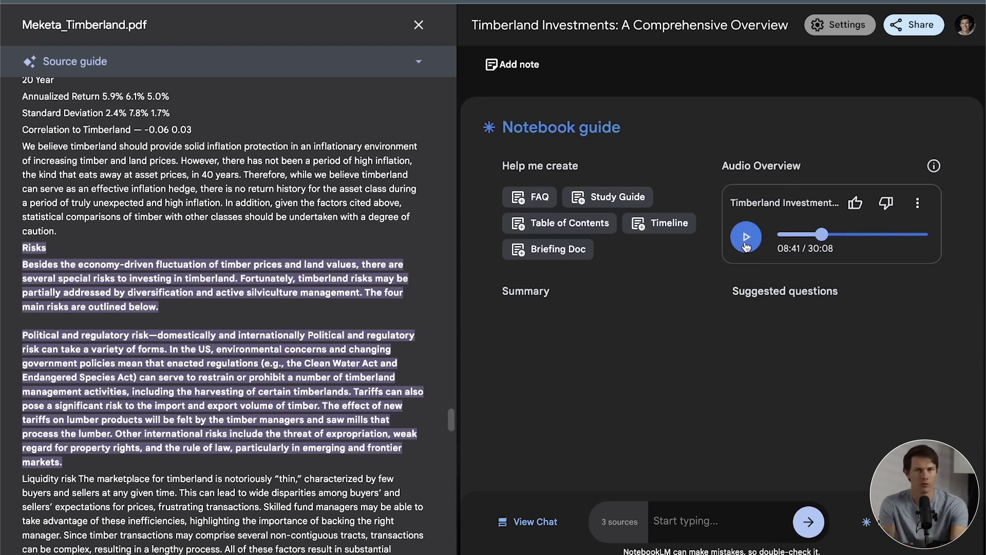
Download the timberland audio overview and close its options.
{"action": "left_click", "coordinate": [918, 206]}
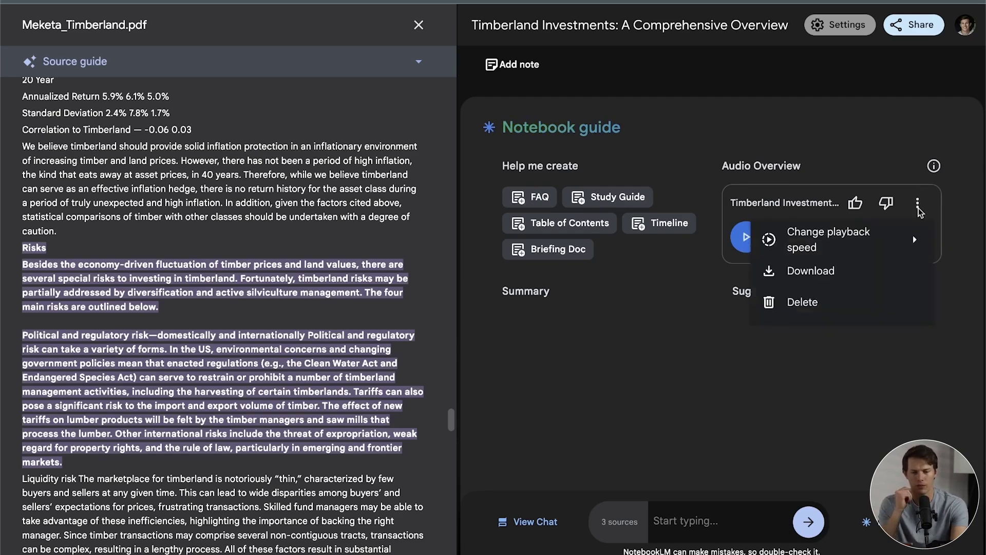
{"action": "mouse_move", "coordinate": [874, 238]}
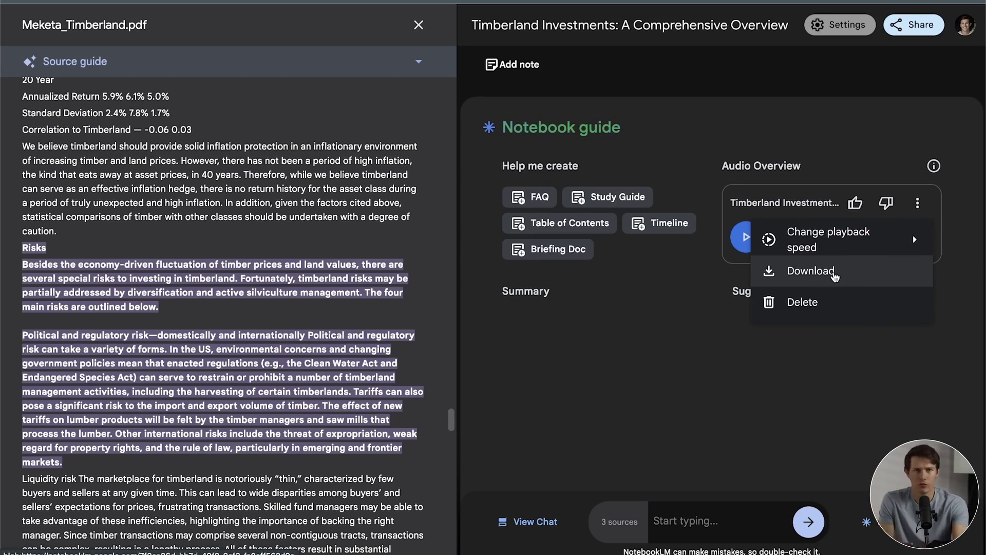
{"action": "left_click", "coordinate": [700, 308]}
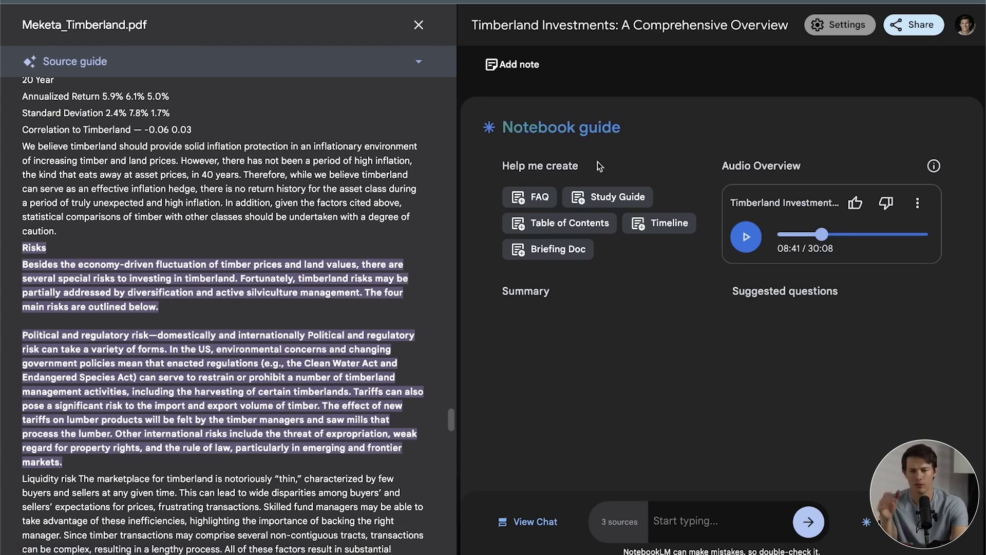
Create a new notebook and upload four tiny house PDFs: 346.pdf, Wk 4- OMS Tiny House.pdf, tiny-house-floor-plans-book.pdf and the design and construction guide preview.
{"action": "left_click", "coordinate": [419, 25]}
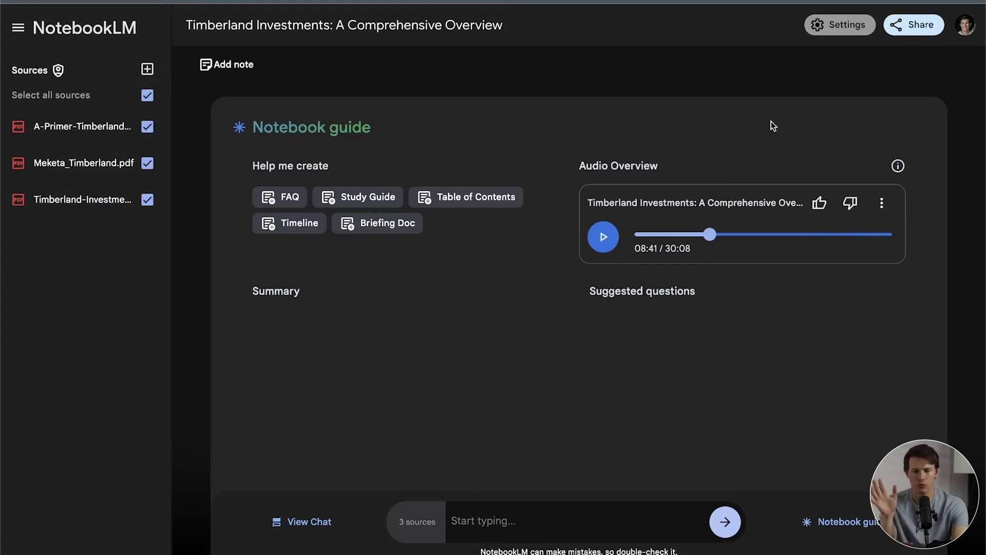
{"action": "left_click", "coordinate": [89, 26]}
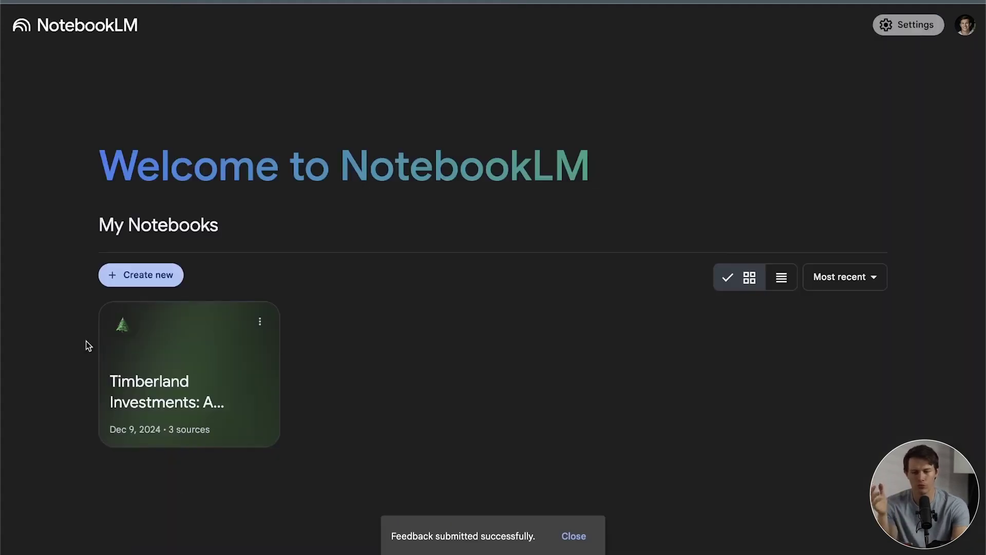
{"action": "left_click", "coordinate": [146, 275]}
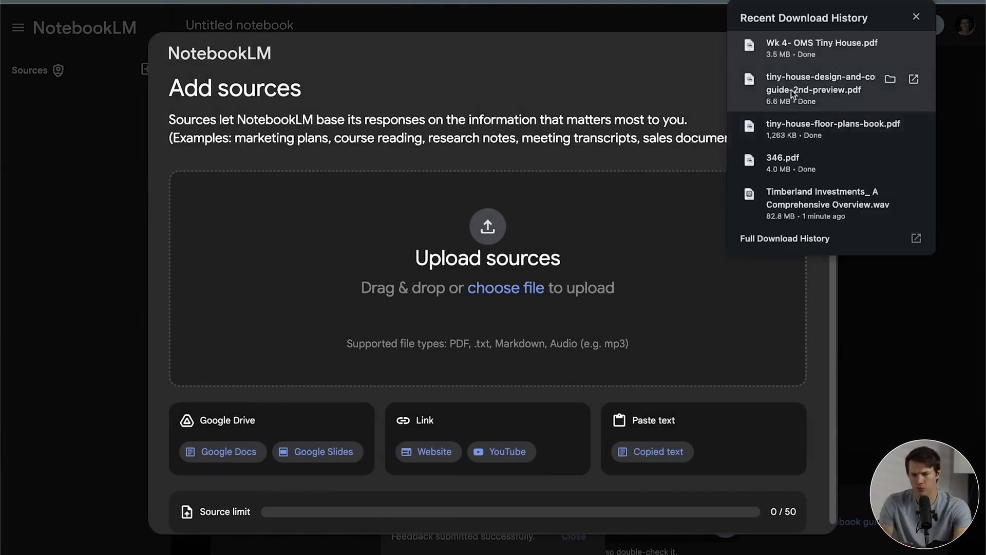
{"action": "left_click_drag", "start_coordinate": [791, 90], "coordinate": [451, 341]}
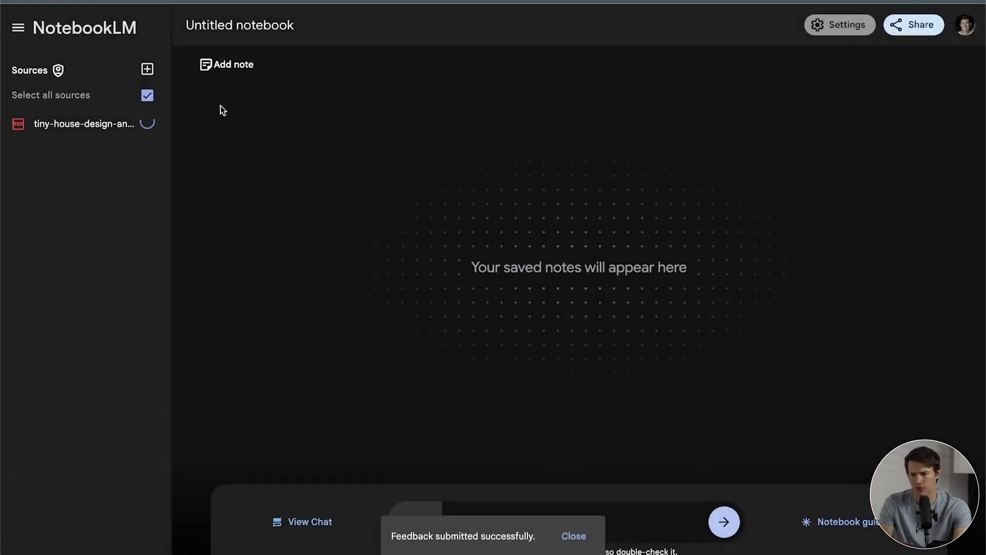
{"action": "left_click", "coordinate": [147, 69]}
{"action": "left_click_drag", "start_coordinate": [977, 1], "coordinate": [98, 125]}
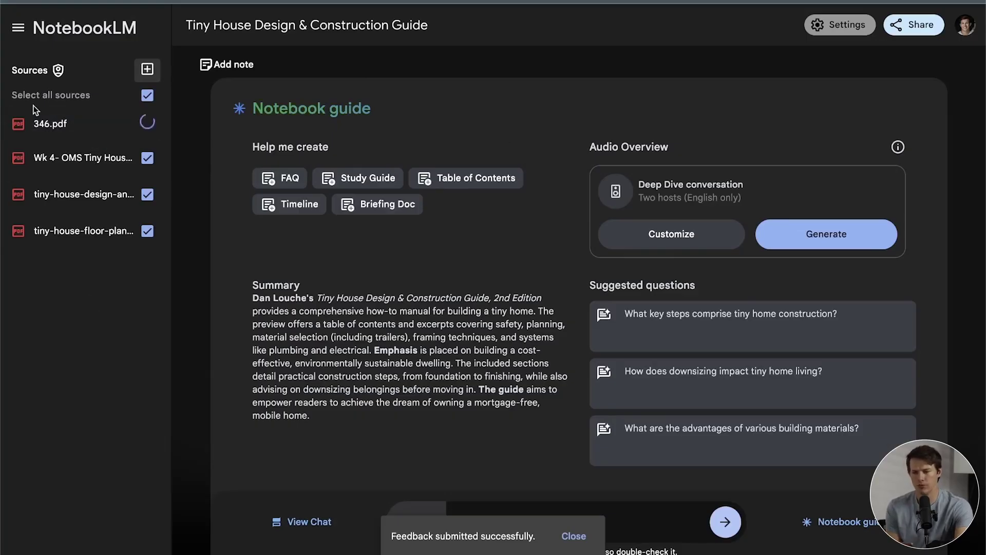
Review the source guide summary of 346.pdf and the notebook's overall summary, and close the source.
{"action": "left_click", "coordinate": [63, 122]}
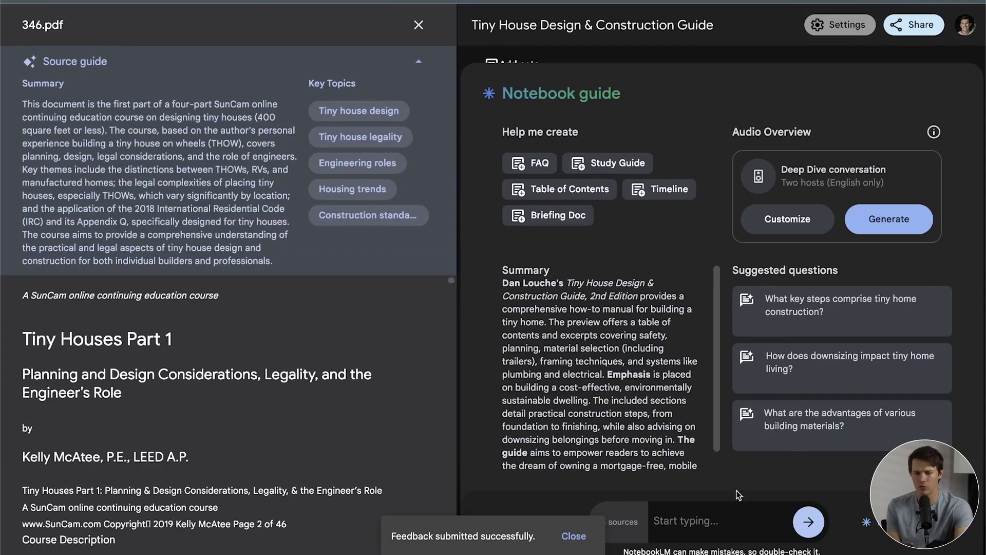
{"action": "scroll", "coordinate": [580, 334], "scroll_direction": "down", "scroll_amount": 1}
{"action": "scroll", "coordinate": [579, 335], "scroll_direction": "up", "scroll_amount": 1}
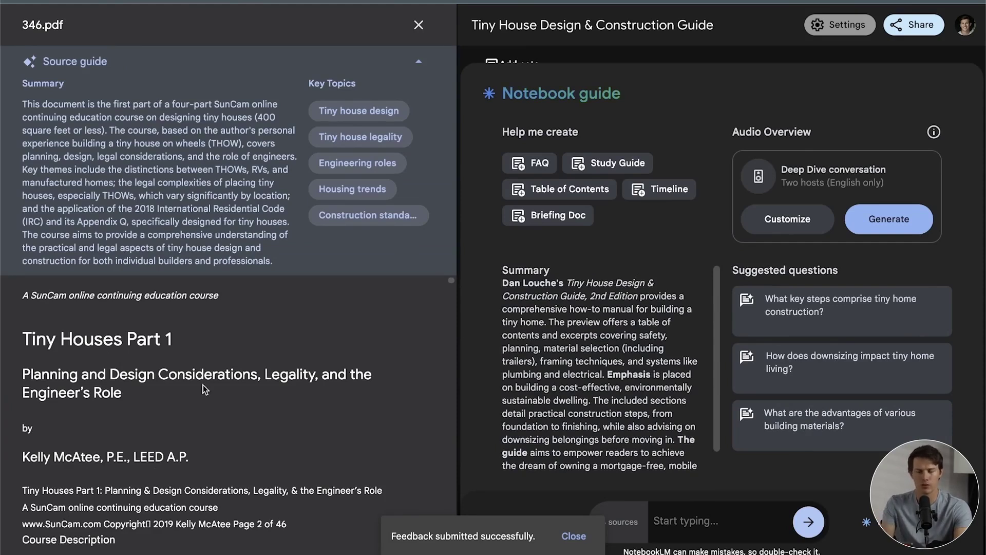
{"action": "left_click_drag", "start_coordinate": [23, 104], "coordinate": [263, 259]}
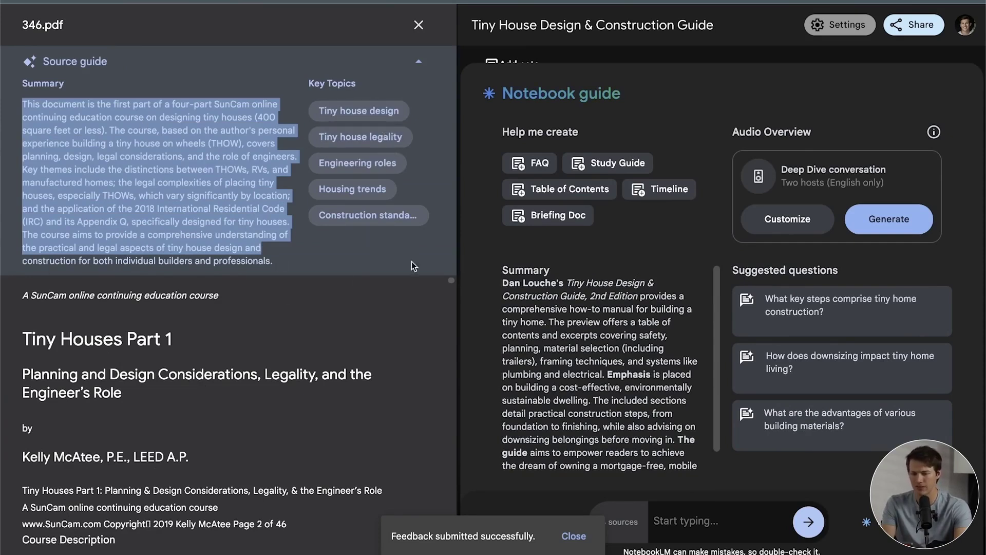
{"action": "left_click_drag", "start_coordinate": [571, 335], "coordinate": [628, 429]}
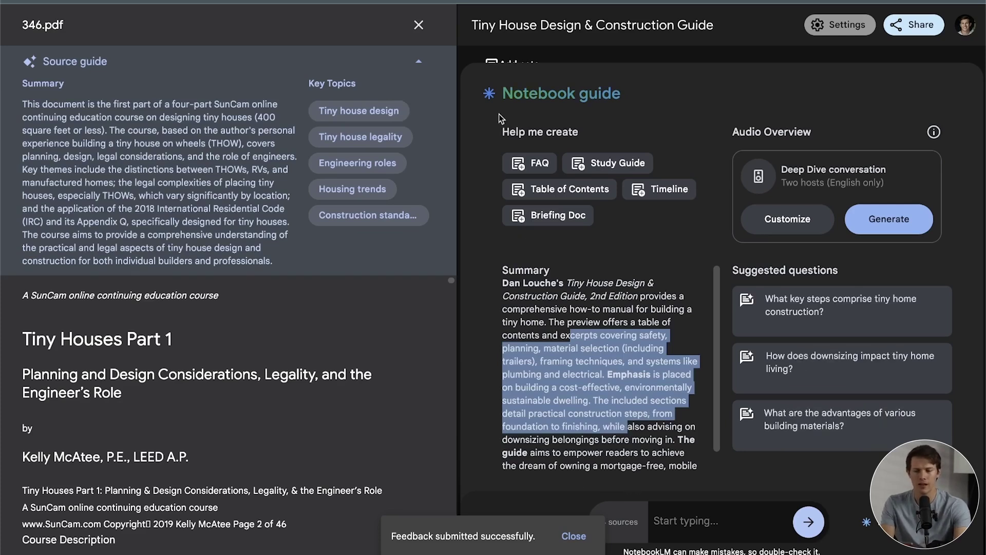
{"action": "left_click", "coordinate": [424, 29]}
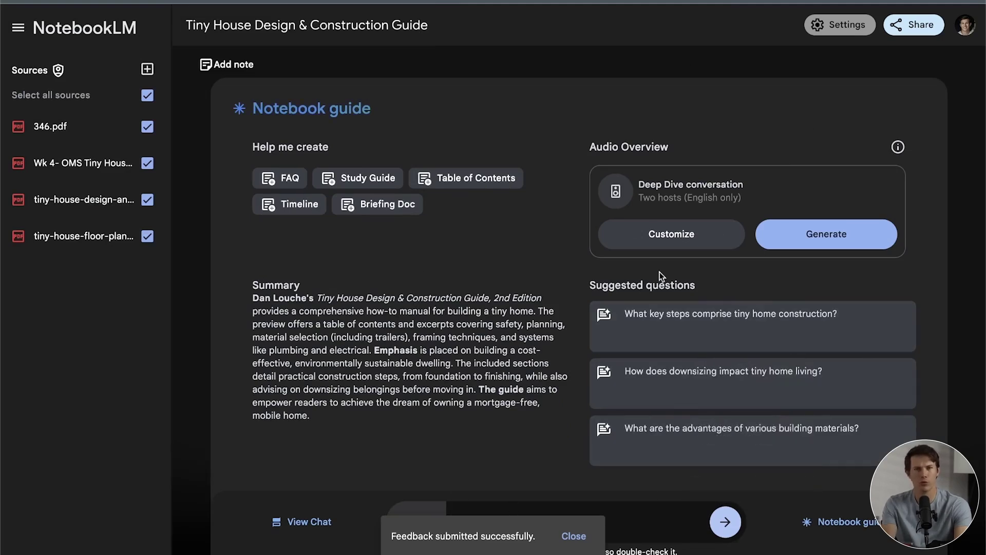
Generate a customized audio overview in which an advisor who has built many tiny homes guides a first-time builder with a lot of construction experience.
{"action": "left_click", "coordinate": [709, 241]}
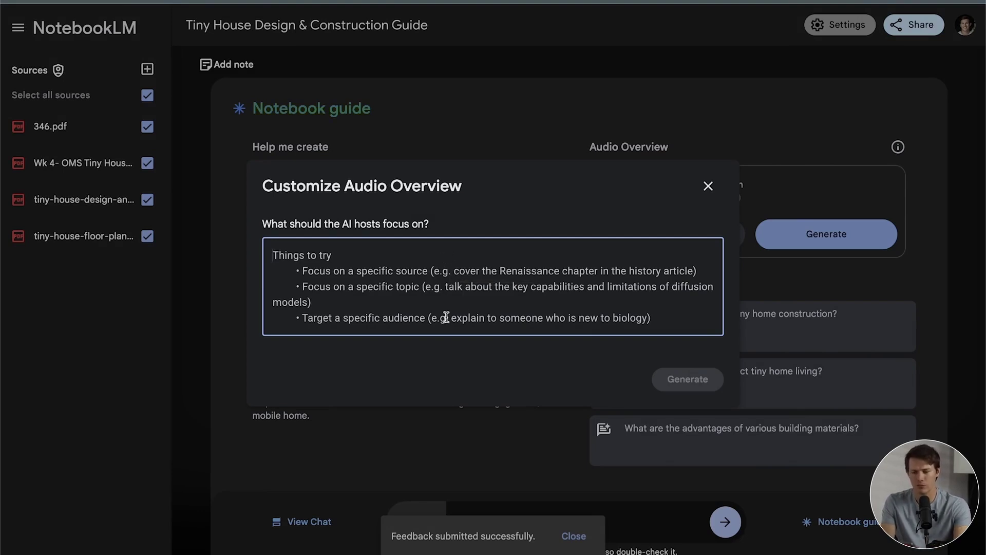
{"action": "type", "text": "you are my advisor. You have built many tiny homes and I am building my first  I have a lot of construction experience, so do not waste time explaining simple subjects  Aim to answer the overall question of how much time and money does it take to build a tiny house by yourself in southern North Carolina. I am looking to buy a plot of land ~10 acres and build three tiny homes to list on AirBnB"}
{"action": "left_click", "coordinate": [689, 382]}
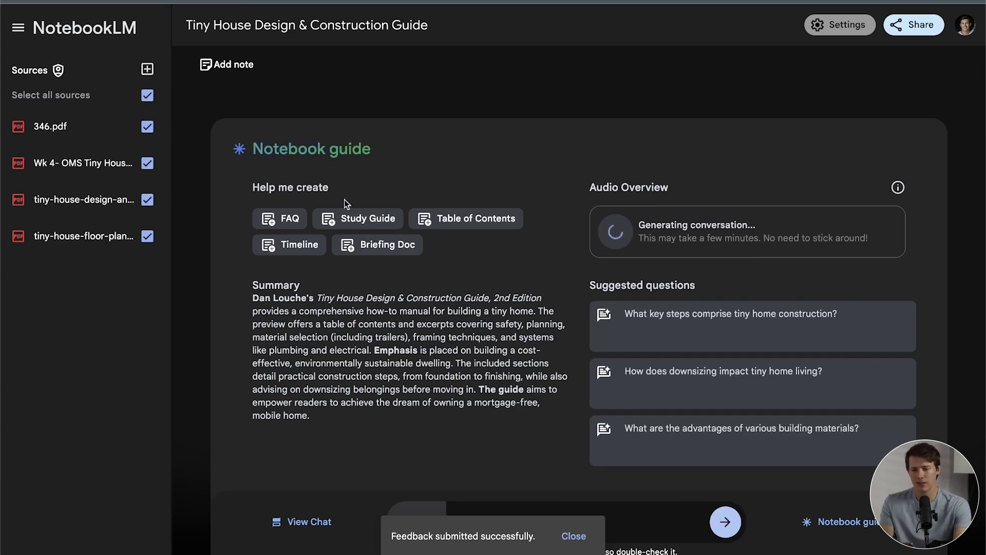
Create a study guide from the tiny house sources and open the resulting note.
{"action": "left_click", "coordinate": [366, 220]}
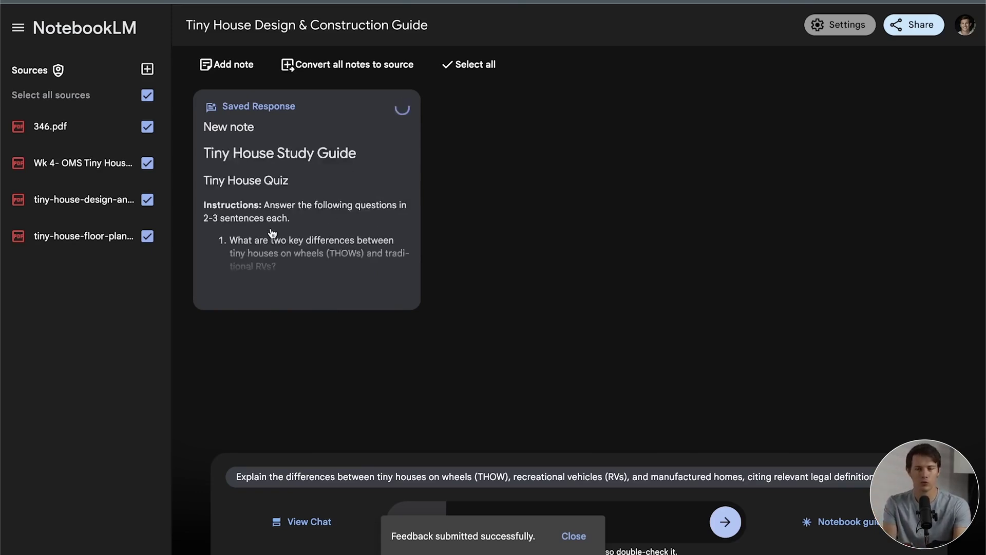
{"action": "left_click", "coordinate": [272, 234]}
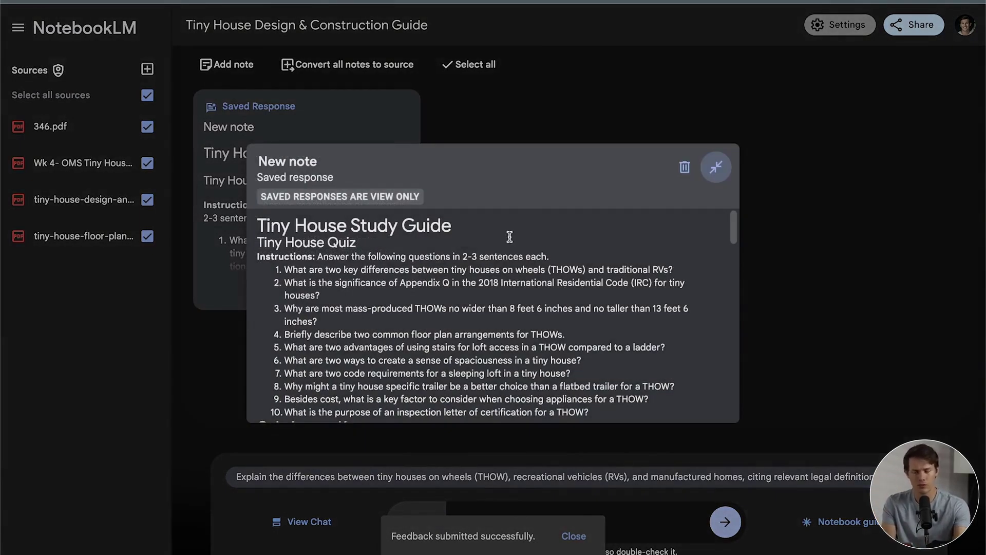
Examine the study guide's quiz questions and answer key, including Appendix Q, floor plan arrangements and the THOW versus RV answer.
{"action": "scroll", "coordinate": [507, 257], "scroll_direction": "down", "scroll_amount": 3}
{"action": "scroll", "coordinate": [504, 277], "scroll_direction": "up", "scroll_amount": 2}
{"action": "scroll", "coordinate": [501, 296], "scroll_direction": "down", "scroll_amount": 4}
{"action": "scroll", "coordinate": [504, 294], "scroll_direction": "down", "scroll_amount": 2}
{"action": "scroll", "coordinate": [502, 294], "scroll_direction": "up", "scroll_amount": 5}
{"action": "left_click_drag", "start_coordinate": [342, 284], "coordinate": [543, 283]}
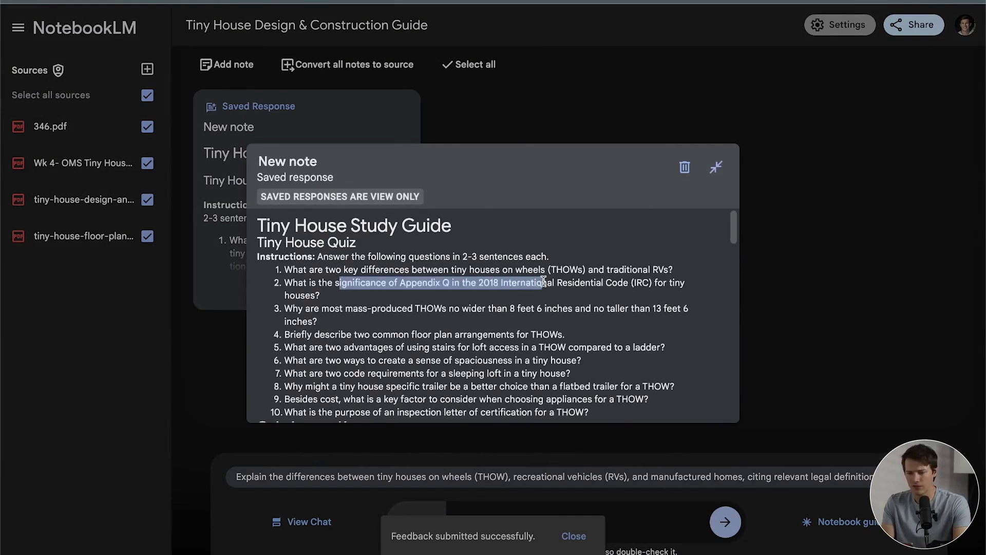
{"action": "scroll", "coordinate": [538, 324], "scroll_direction": "down", "scroll_amount": 1}
{"action": "left_click_drag", "start_coordinate": [414, 286], "coordinate": [543, 286]}
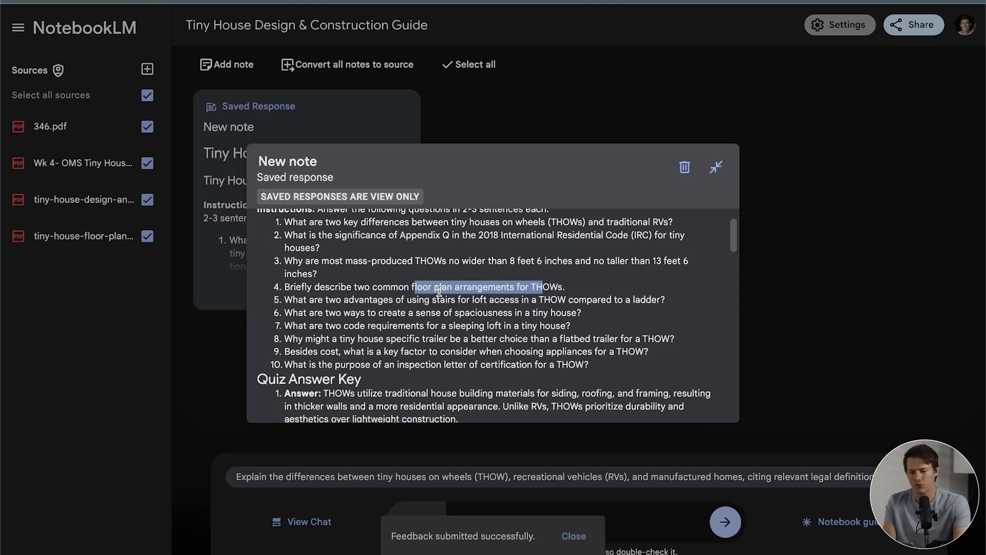
{"action": "scroll", "coordinate": [369, 320], "scroll_direction": "down", "scroll_amount": 3}
{"action": "left_click_drag", "start_coordinate": [347, 281], "coordinate": [474, 283]}
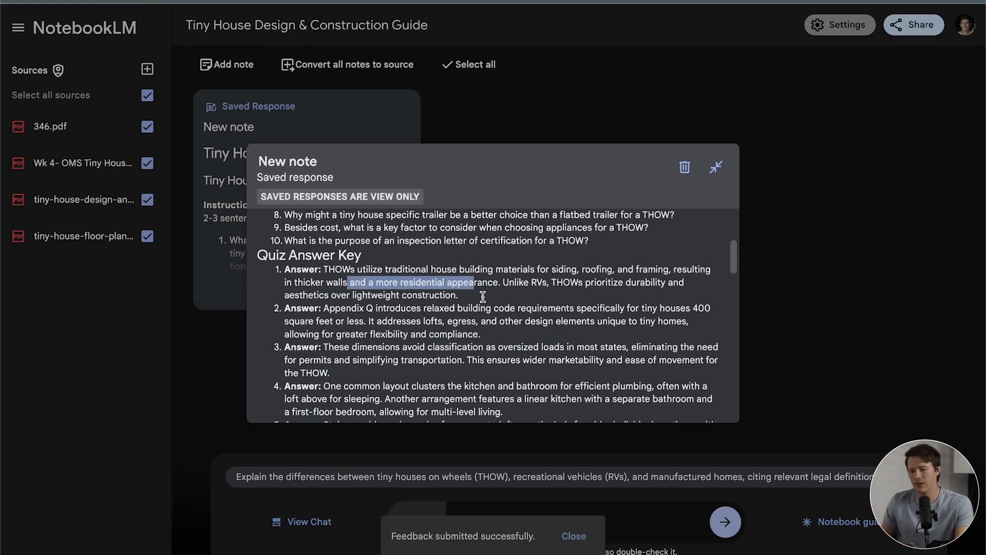
Close the study guide note, and add a blank written note to the notebook.
{"action": "left_click", "coordinate": [717, 167]}
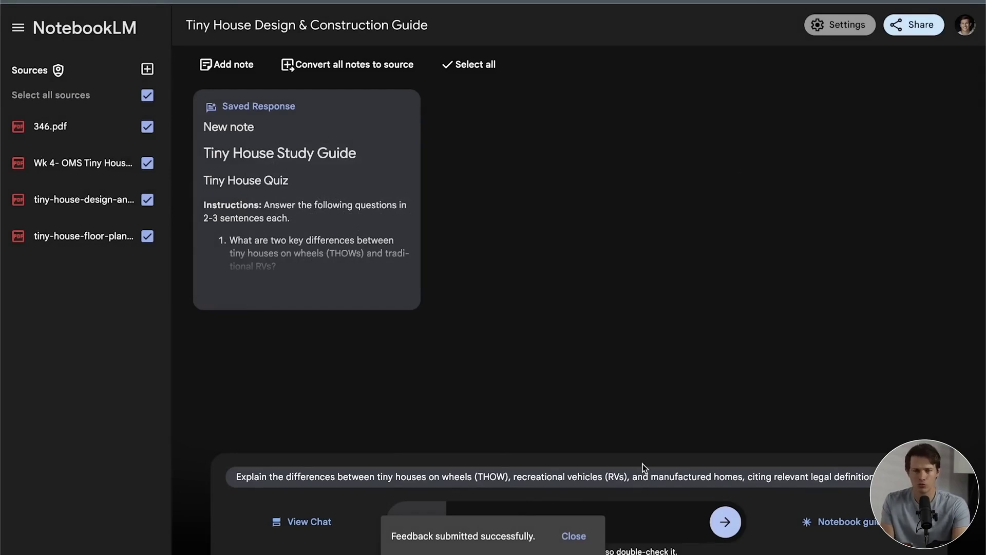
{"action": "left_click", "coordinate": [237, 67]}
{"action": "left_click", "coordinate": [268, 127]}
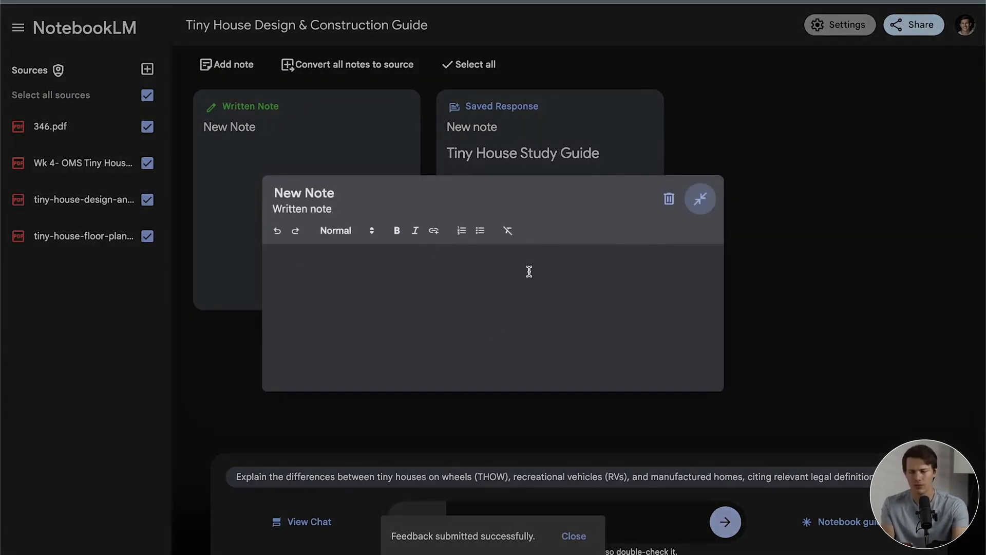
{"action": "left_click", "coordinate": [699, 202]}
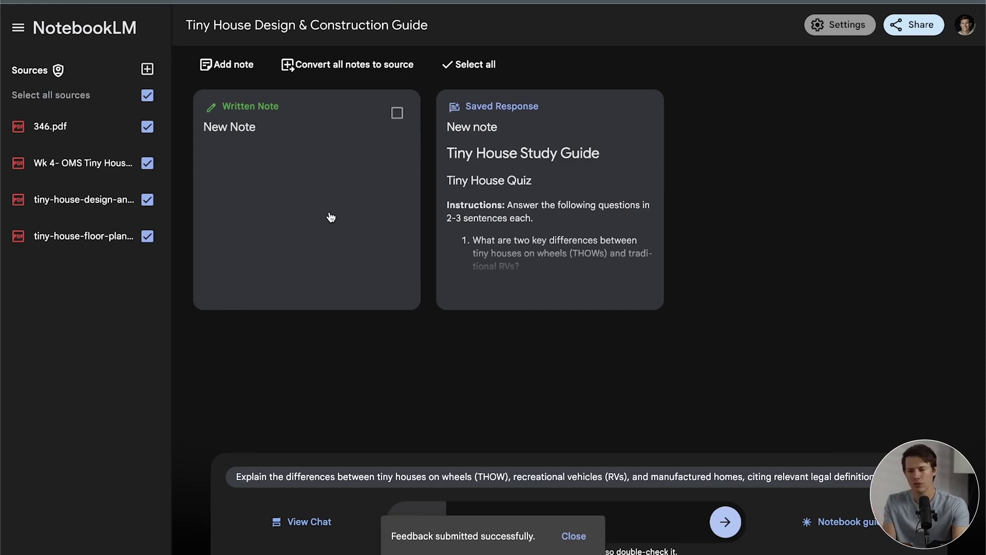
Generate a timeline from the tiny house sources and open the resulting note.
{"action": "left_click", "coordinate": [853, 529]}
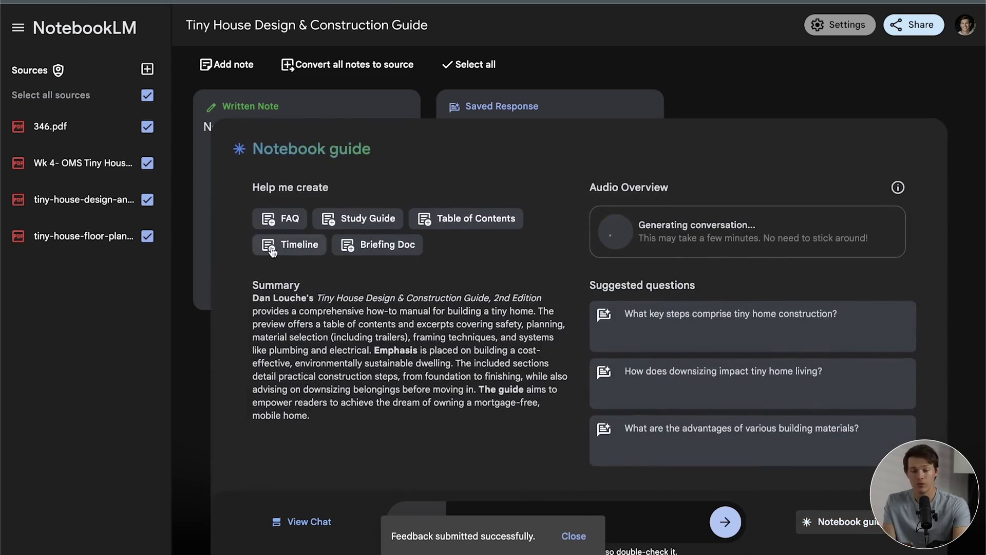
{"action": "left_click", "coordinate": [300, 246]}
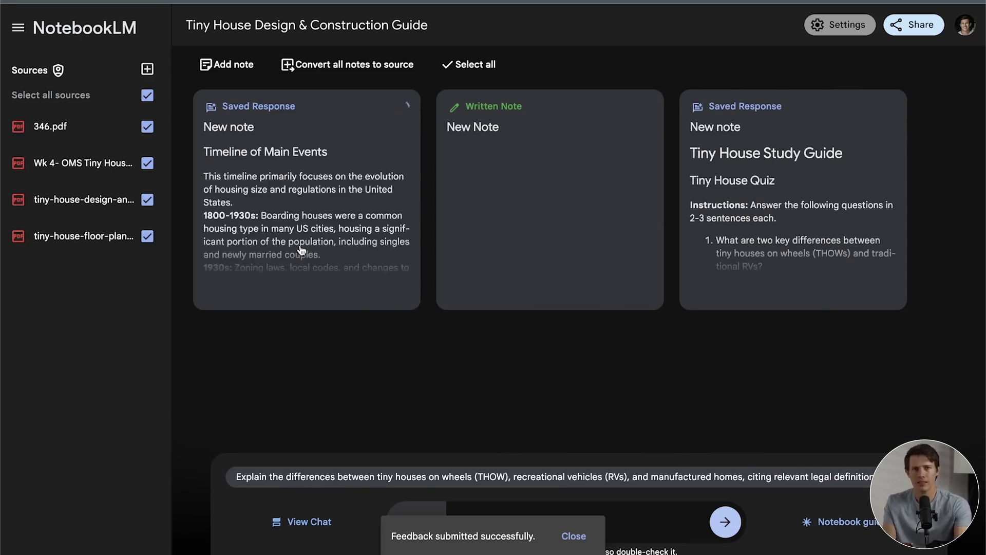
{"action": "left_click", "coordinate": [302, 250]}
Examine the timeline note's main events and Cast of Characters section, and close the note.
{"action": "scroll", "coordinate": [435, 289], "scroll_direction": "down", "scroll_amount": 10}
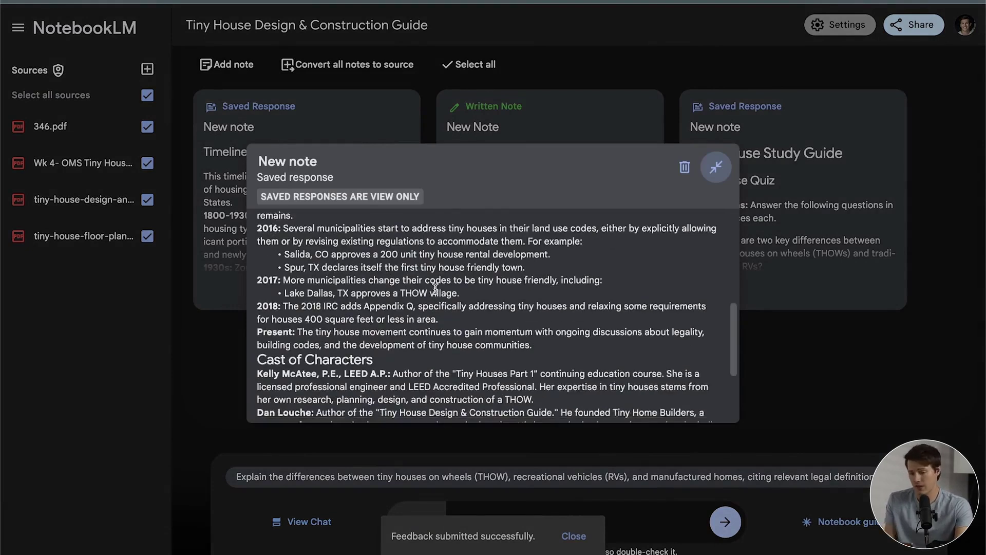
{"action": "scroll", "coordinate": [435, 289], "scroll_direction": "up", "scroll_amount": 10}
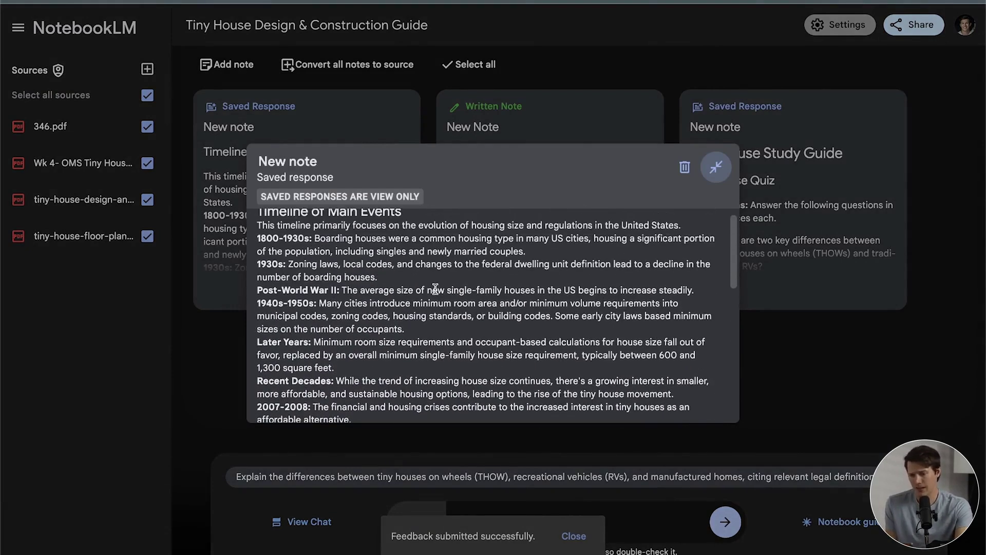
{"action": "scroll", "coordinate": [318, 261], "scroll_direction": "up", "scroll_amount": 1}
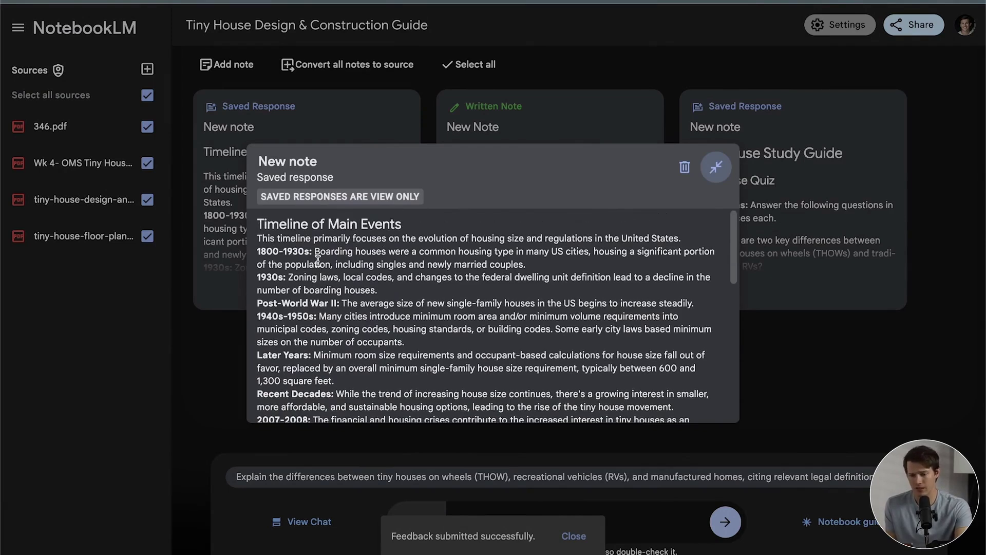
{"action": "scroll", "coordinate": [352, 282], "scroll_direction": "down", "scroll_amount": 3}
{"action": "scroll", "coordinate": [353, 282], "scroll_direction": "down", "scroll_amount": 1}
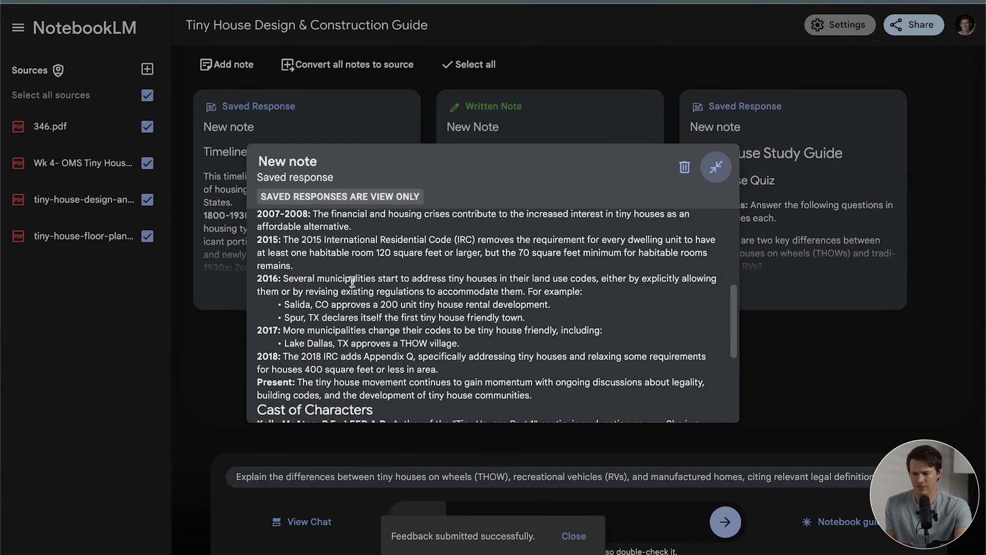
{"action": "scroll", "coordinate": [352, 282], "scroll_direction": "down", "scroll_amount": 2}
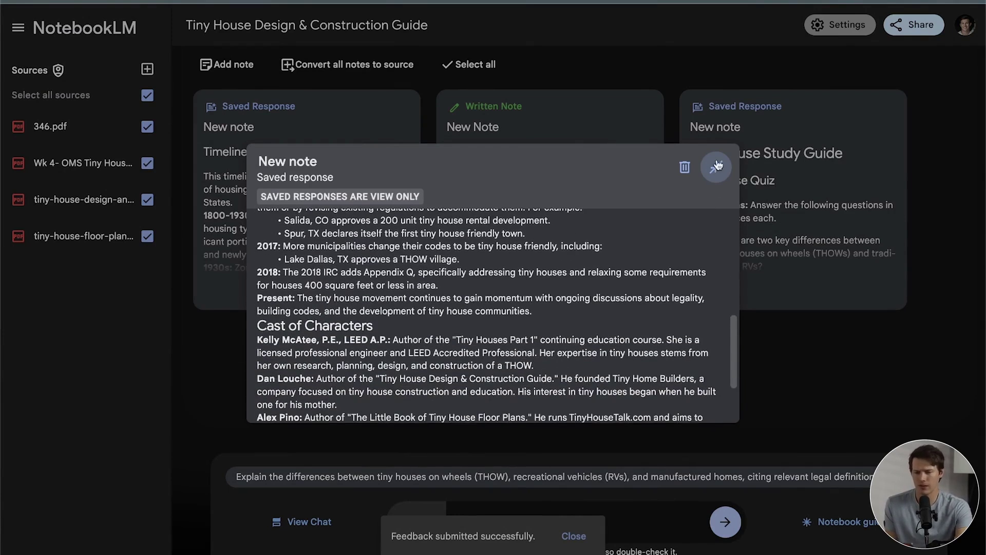
{"action": "left_click", "coordinate": [717, 167]}
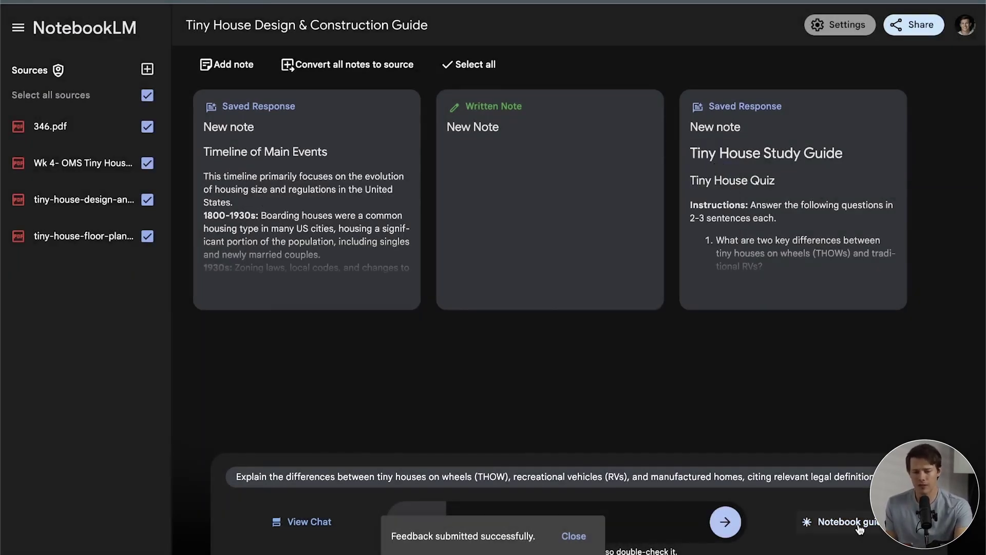
Check the notebook guide for the generated audio overview, and add another blank written note.
{"action": "left_click", "coordinate": [832, 522]}
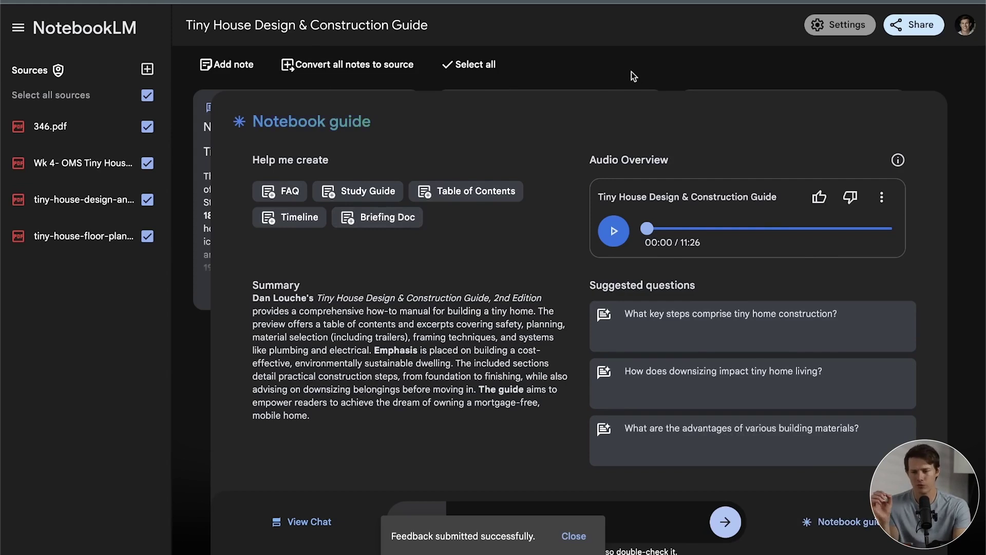
{"action": "left_click", "coordinate": [859, 523]}
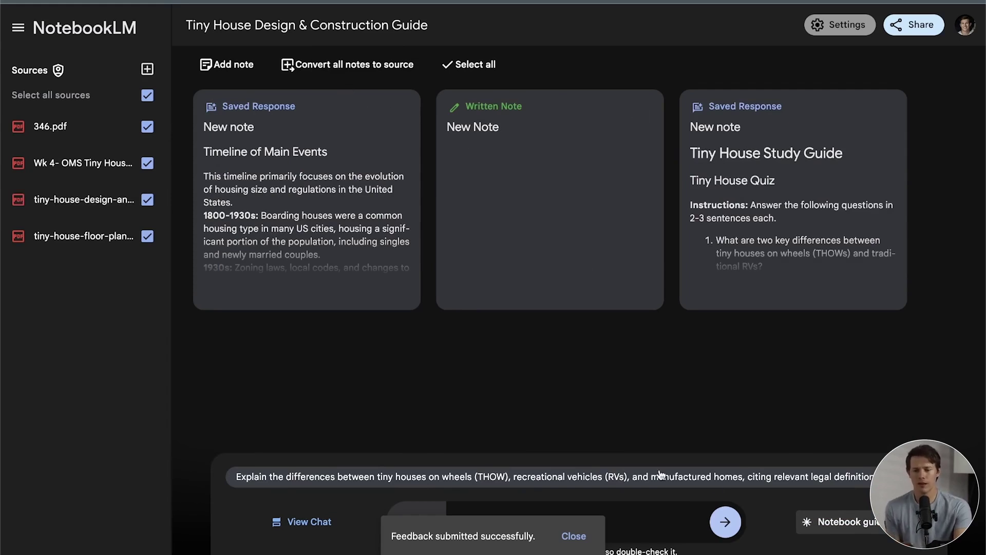
{"action": "left_click", "coordinate": [229, 64]}
{"action": "left_click", "coordinate": [239, 112]}
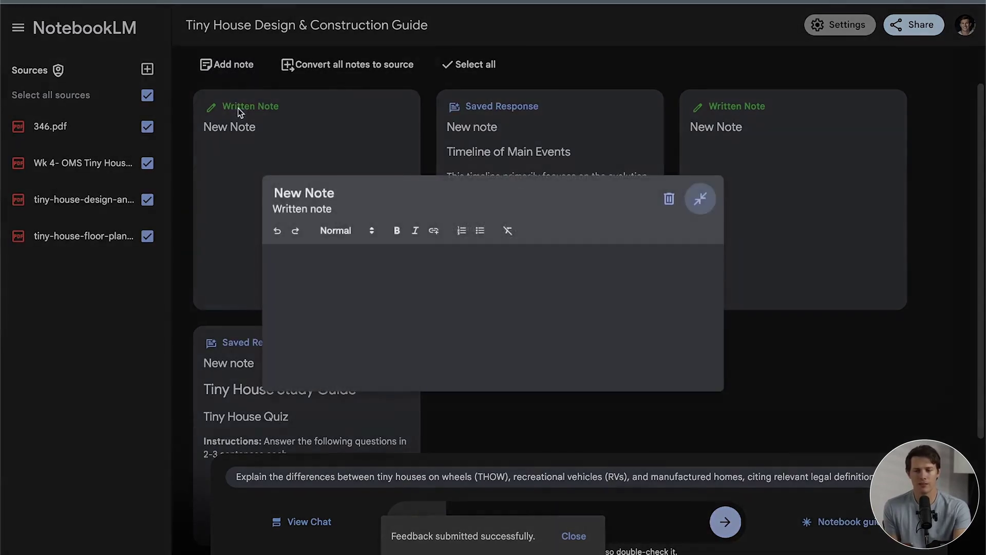
{"action": "left_click", "coordinate": [701, 197]}
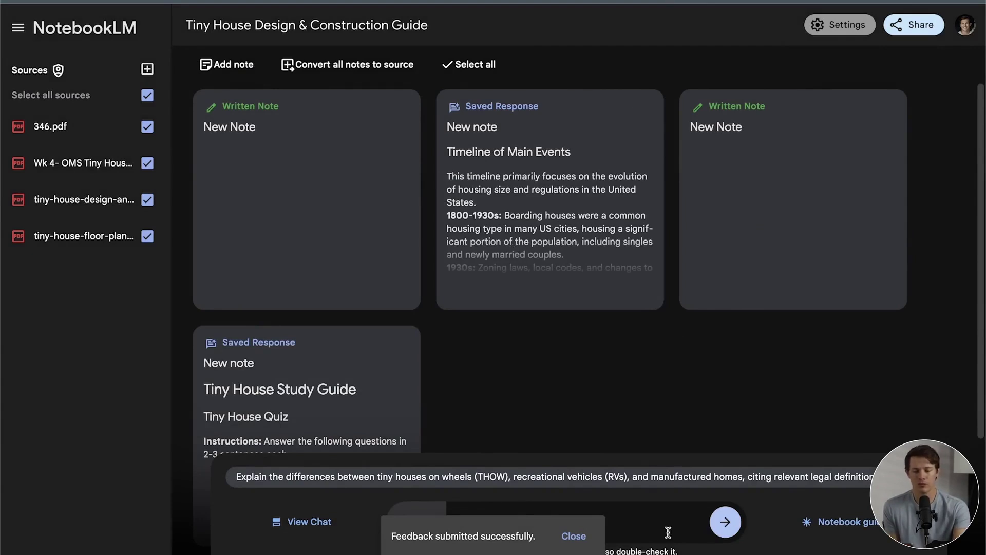
View the notebook guide again, dismiss the feedback notification and return to the notes.
{"action": "left_click", "coordinate": [822, 528]}
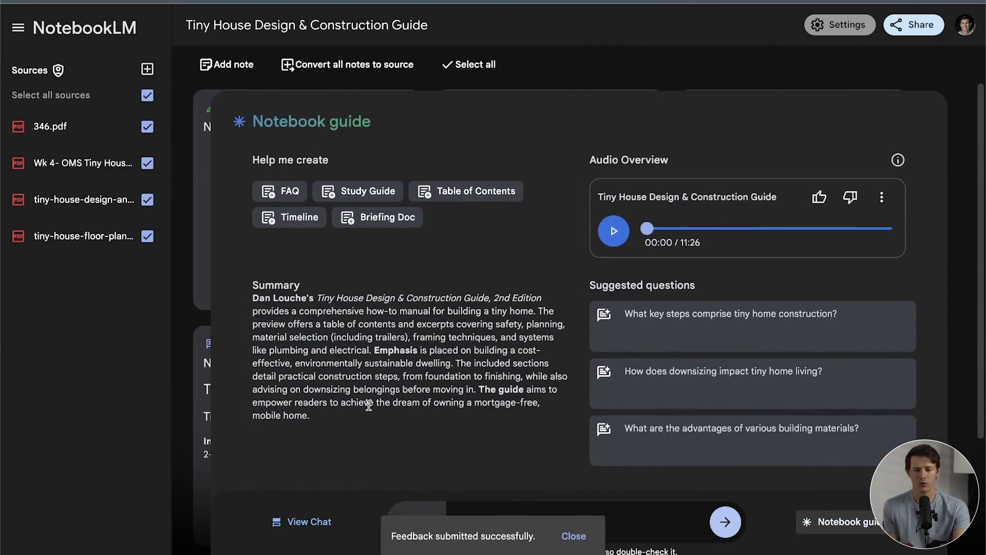
{"action": "left_click", "coordinate": [672, 528]}
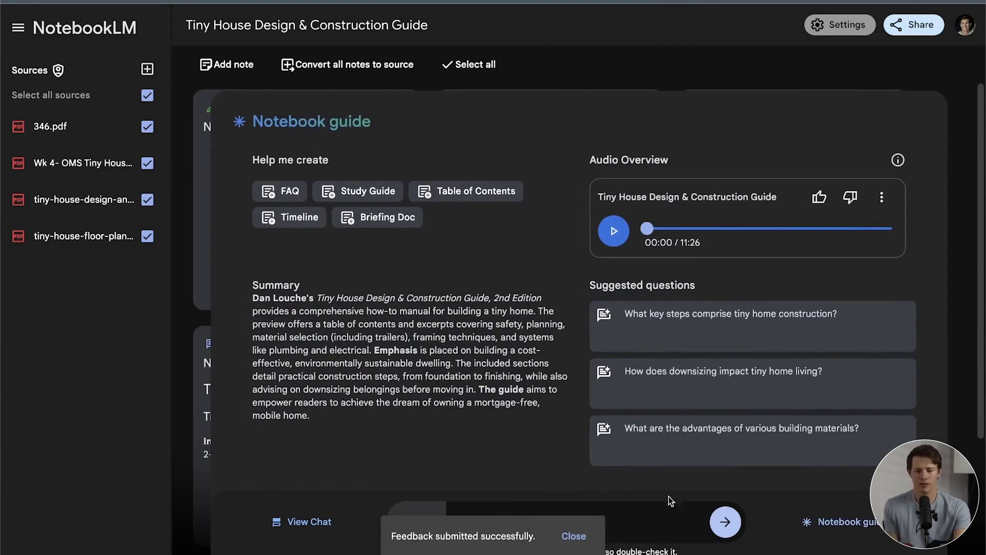
{"action": "left_click", "coordinate": [572, 536]}
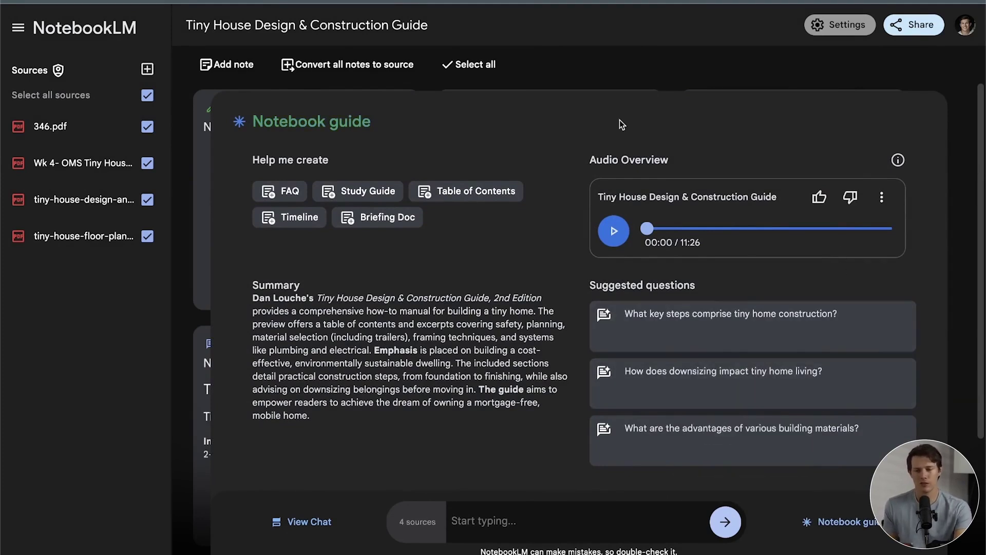
{"action": "left_click", "coordinate": [702, 76]}
Select the Tiny House Study Guide and Timeline of Main Events notes together for the multi-note actions.
{"action": "scroll", "coordinate": [537, 204], "scroll_direction": "down", "scroll_amount": 2}
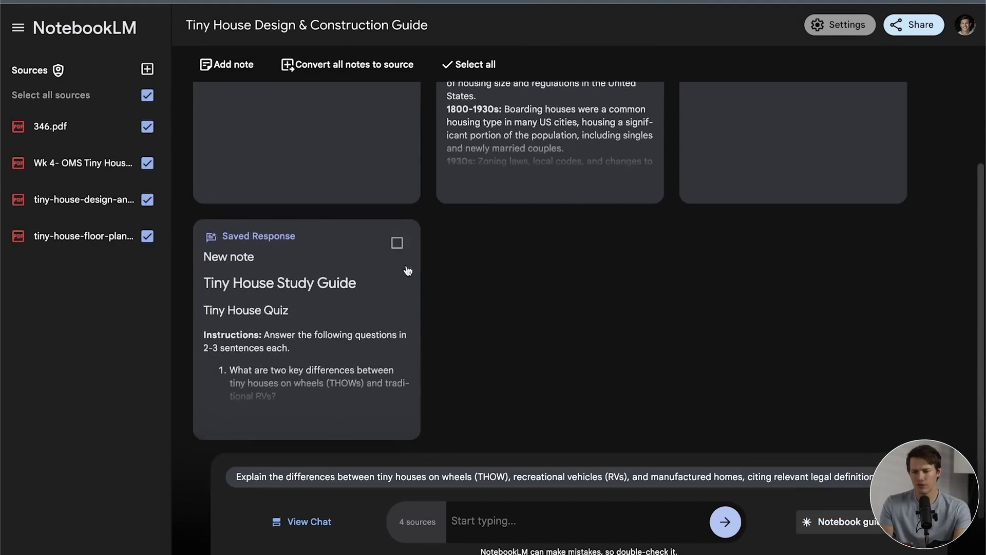
{"action": "left_click", "coordinate": [395, 246]}
{"action": "scroll", "coordinate": [522, 296], "scroll_direction": "up", "scroll_amount": 2}
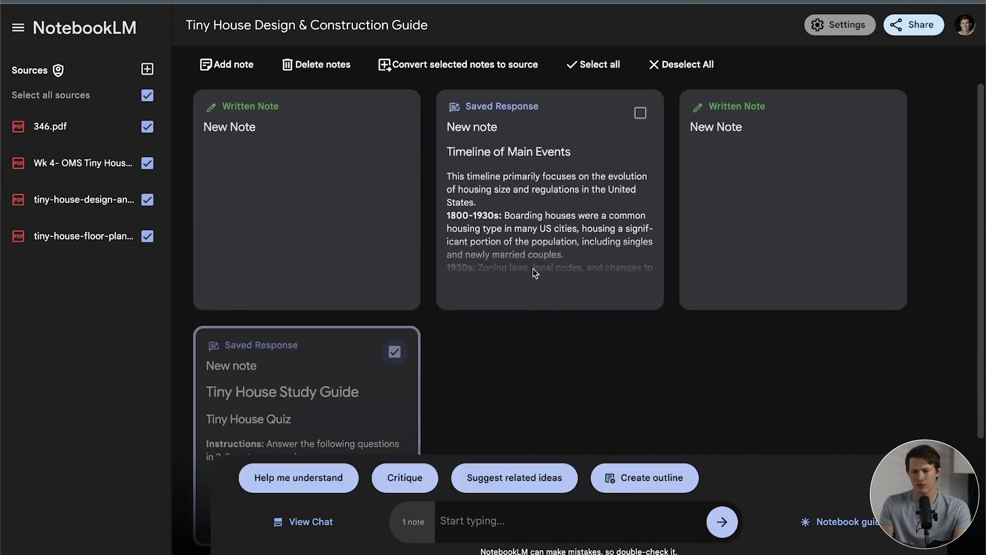
{"action": "left_click", "coordinate": [641, 113]}
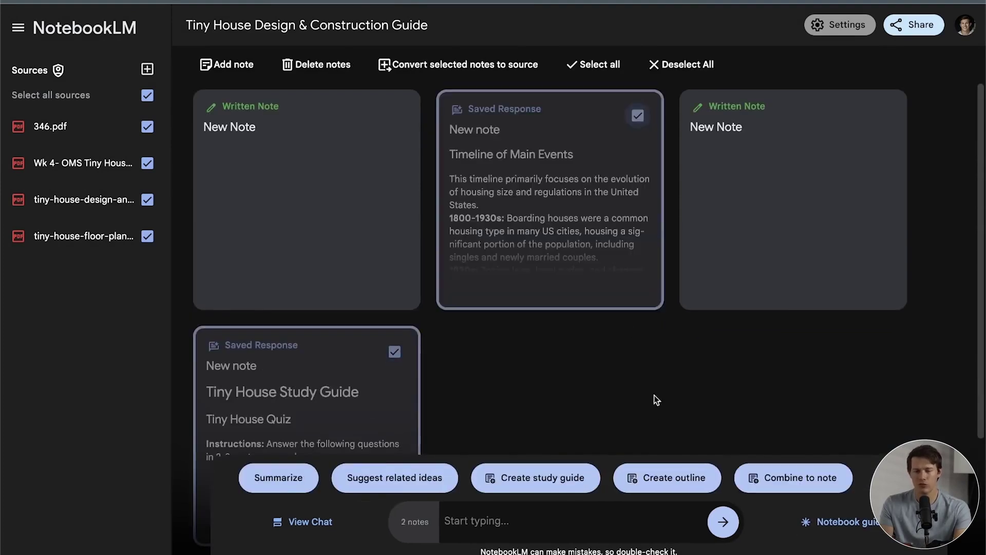
{"action": "left_click", "coordinate": [565, 481]}
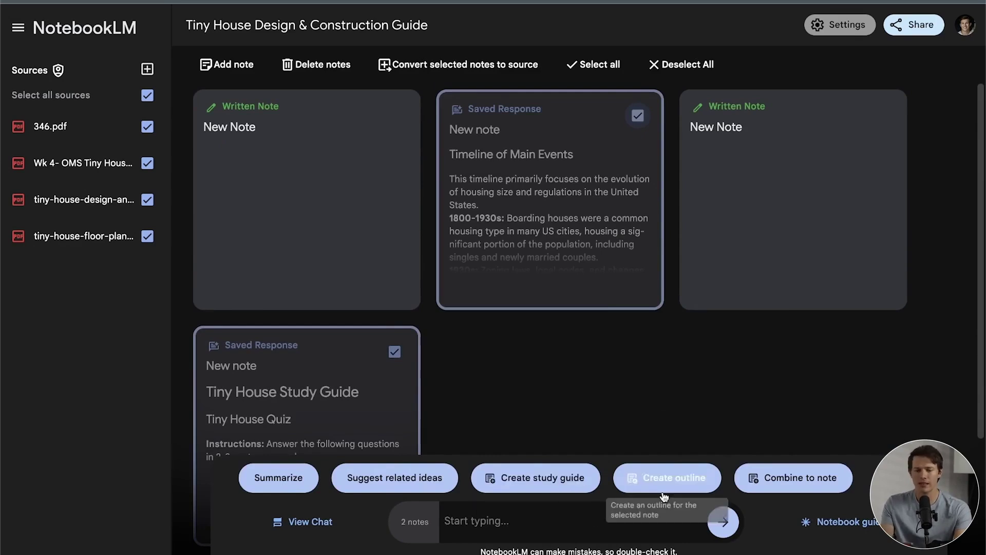